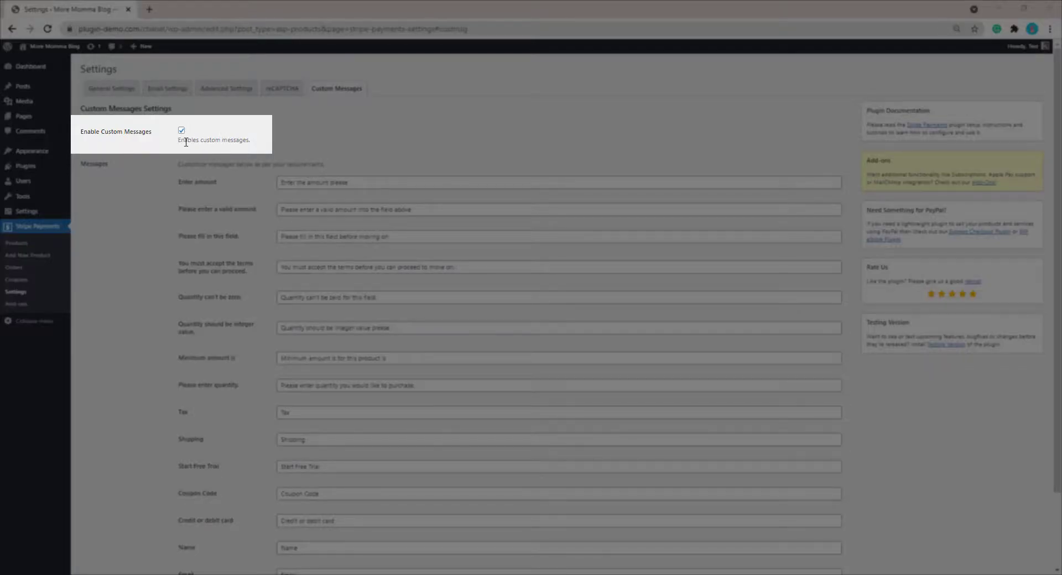
scroll(233, 148, down, 3)
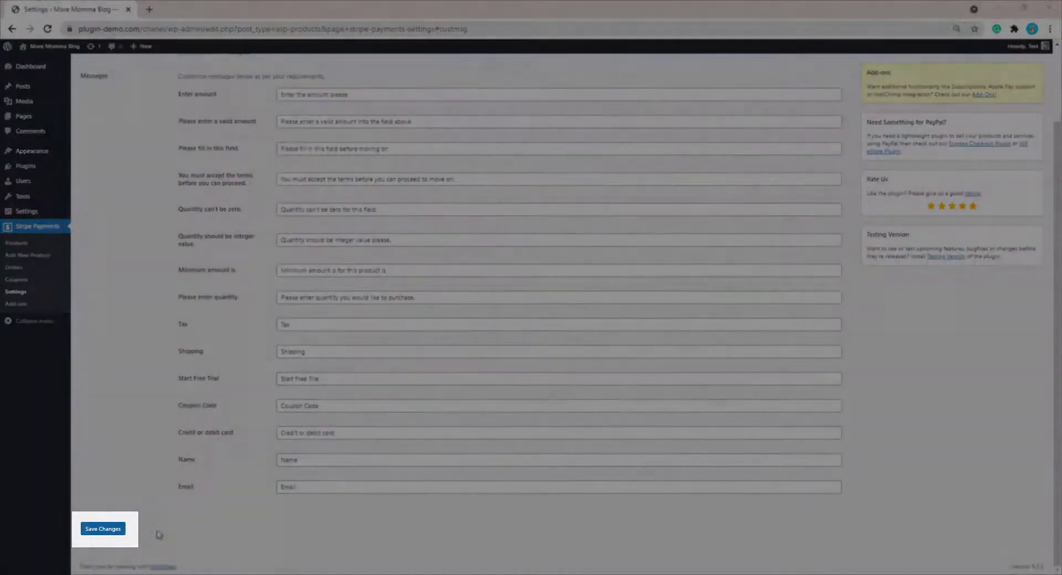
scroll(209, 514, up, 2)
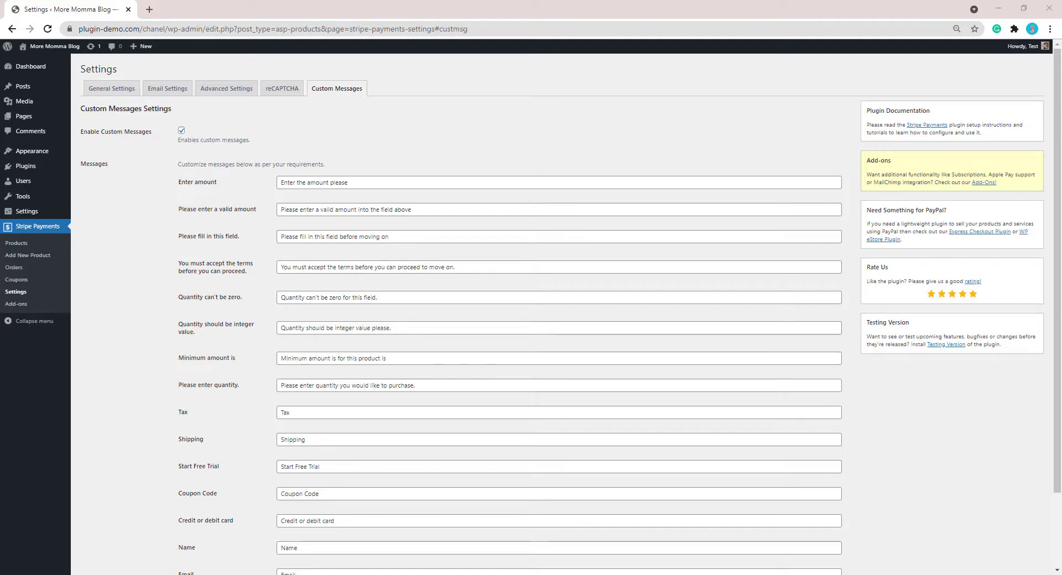
drag(179, 384, 247, 389)
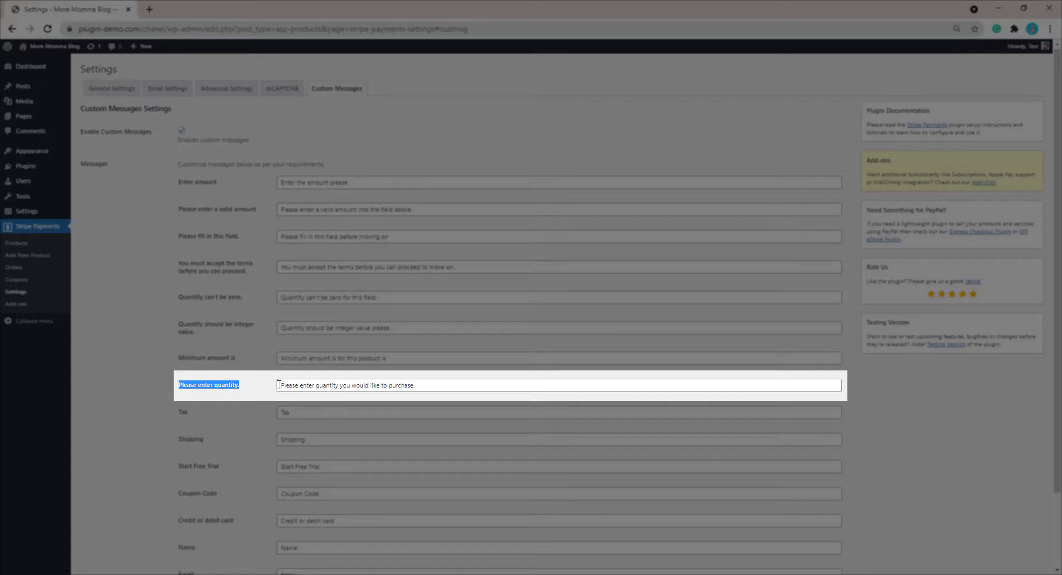
Step: Change the enter-quantity message to 'Please enter the amount of handbags you wish to purchase.' and save
drag(278, 386, 441, 385)
text(P)
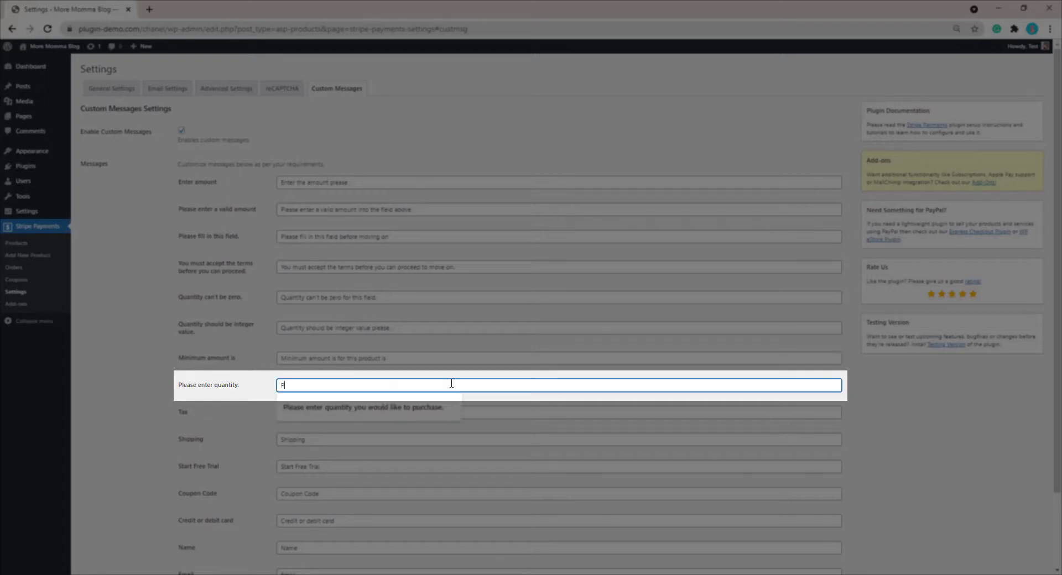
text(lease enter the amount of ha)
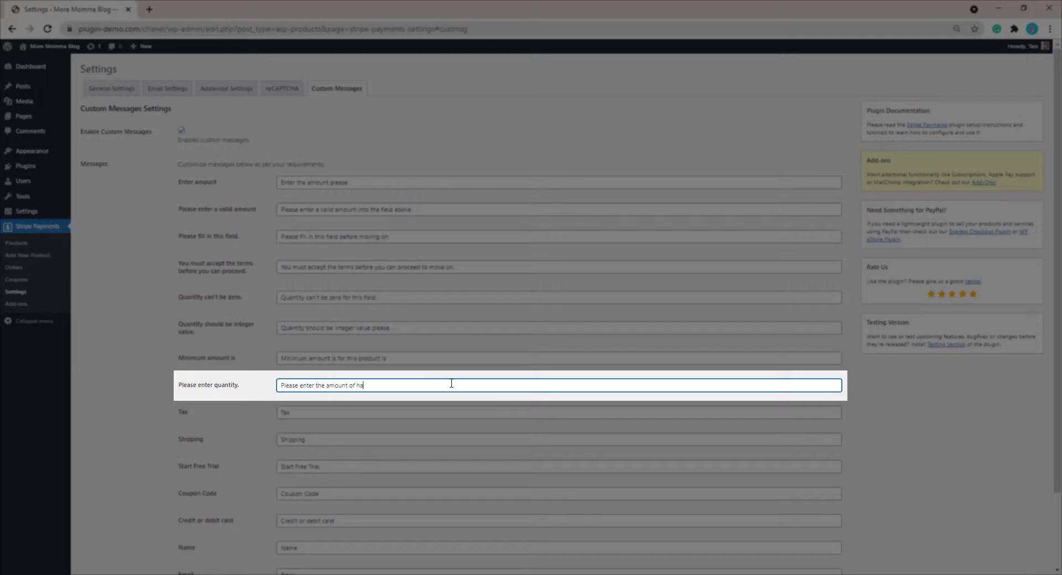
text(ndbags you wish to purchase.)
scroll(434, 401, down, 2)
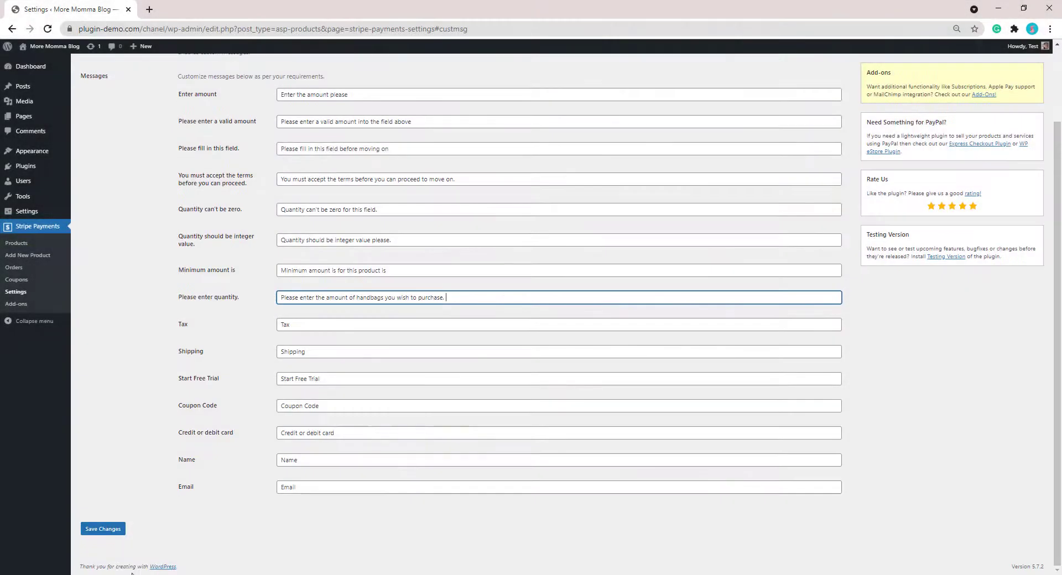
click(104, 535)
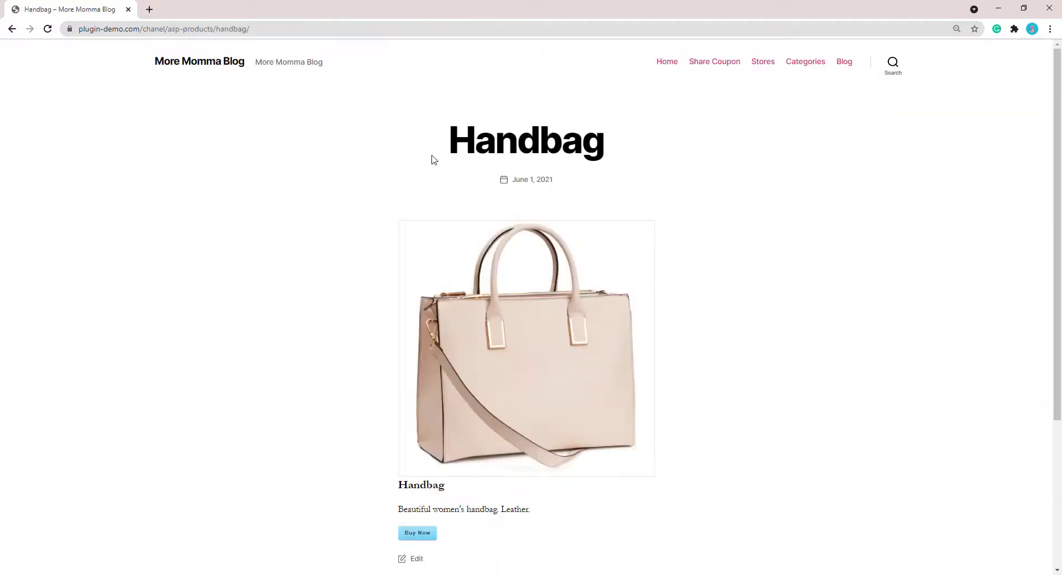
Step: Reload the Handbag page, open its payment popup and choose 80.00 as the amount
click(235, 31)
key(Return)
click(417, 534)
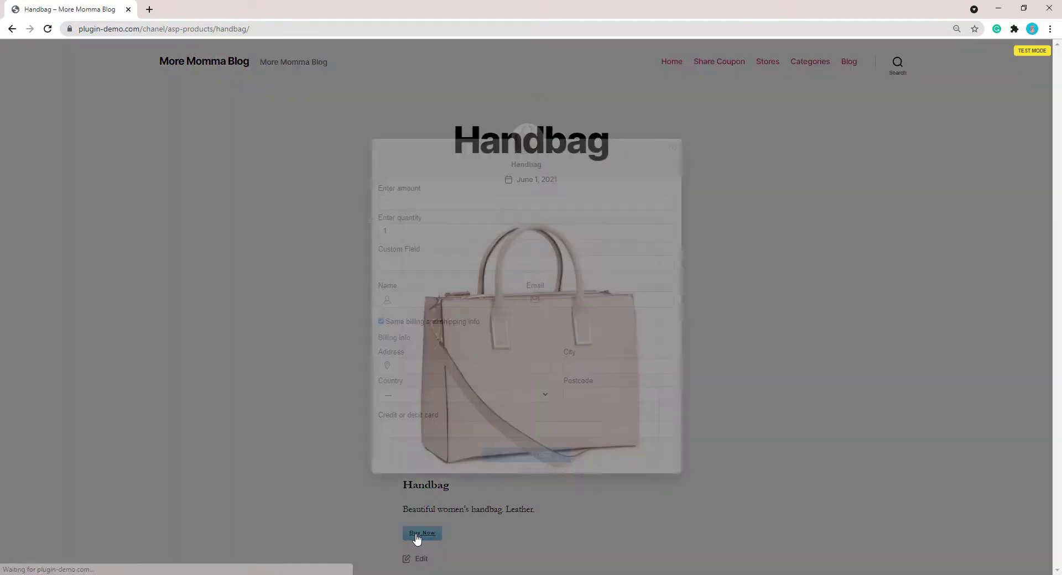
click(419, 201)
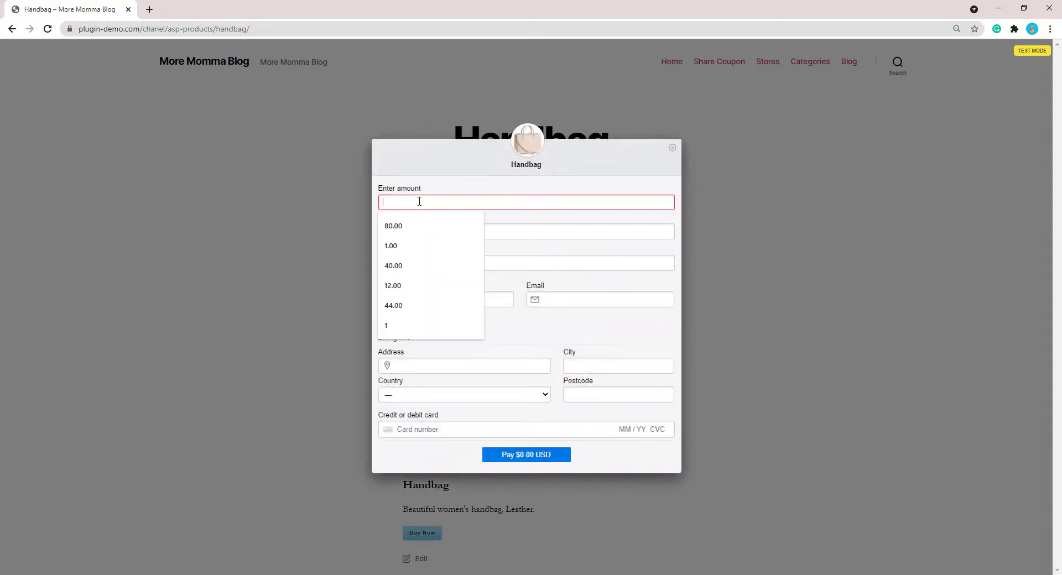
key(Down)
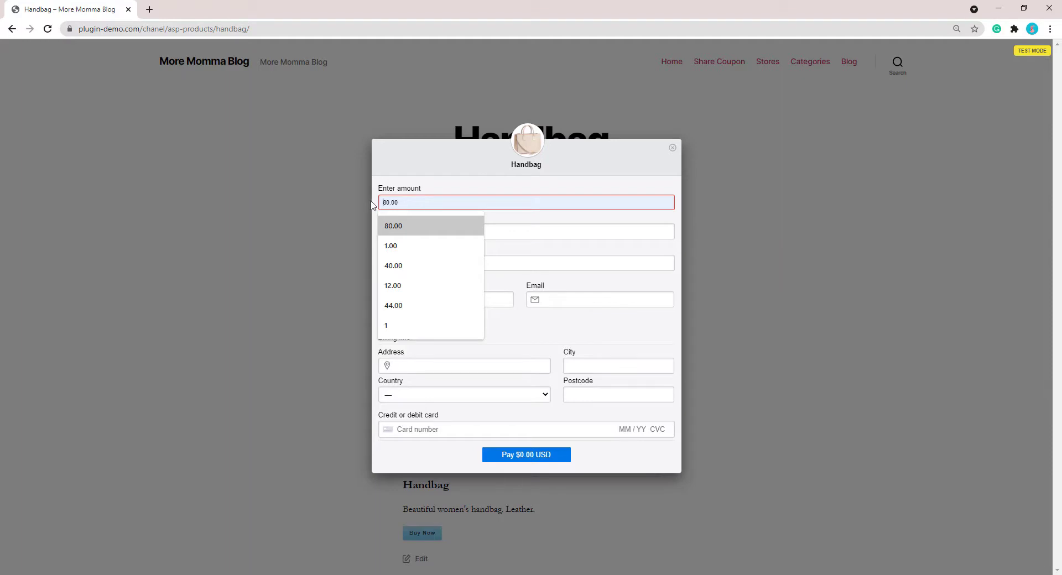
click(442, 225)
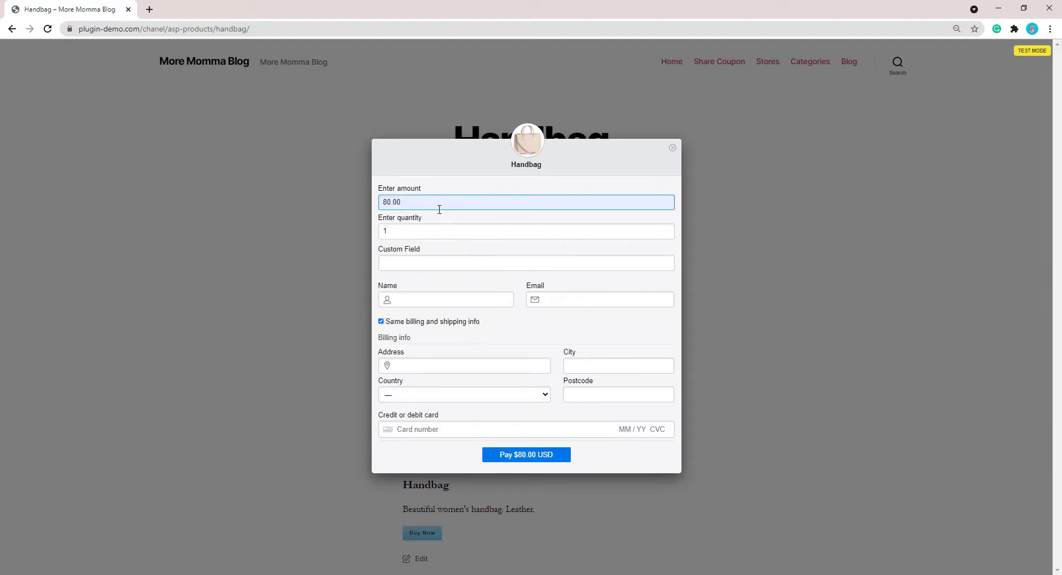
Step: Clear the quantity field and check the new handbag quantity error message
click(433, 237)
key(BackSpace)
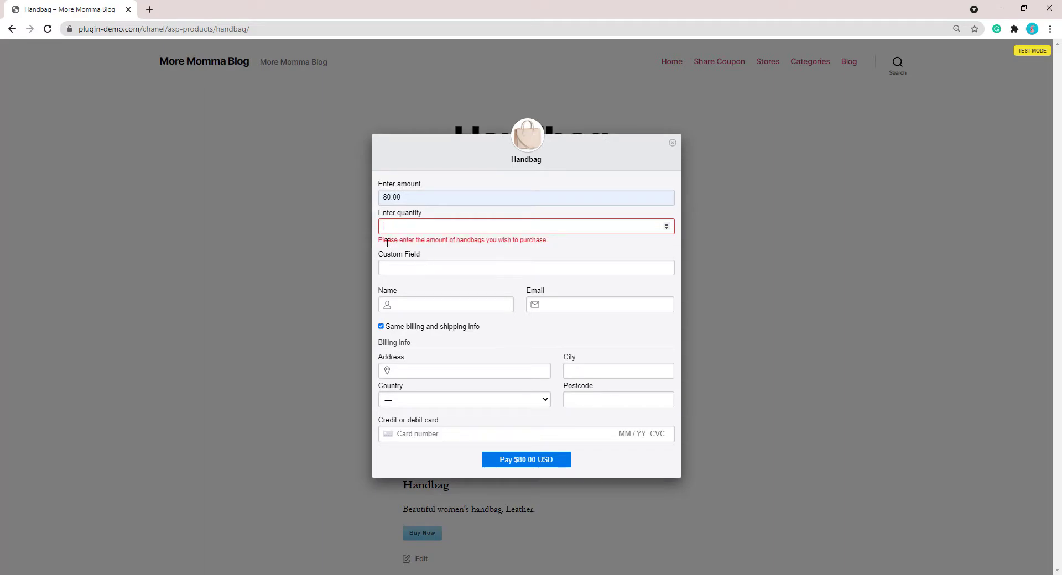
drag(380, 241, 547, 241)
click(554, 245)
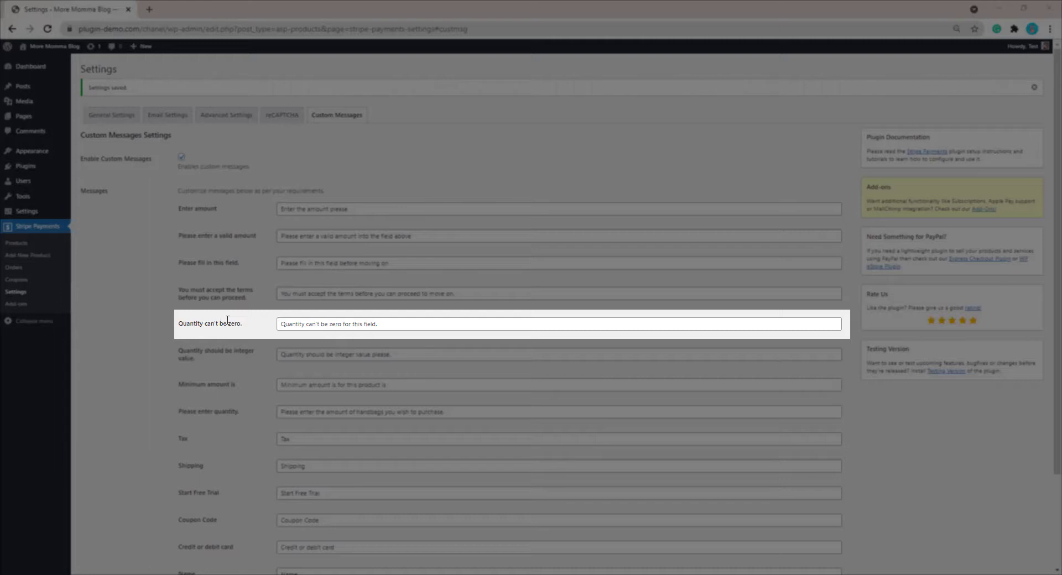
Step: Change the zero-quantity message to 'Please enter the number of handbags you wish to purchase.' and save
triple_click(305, 326)
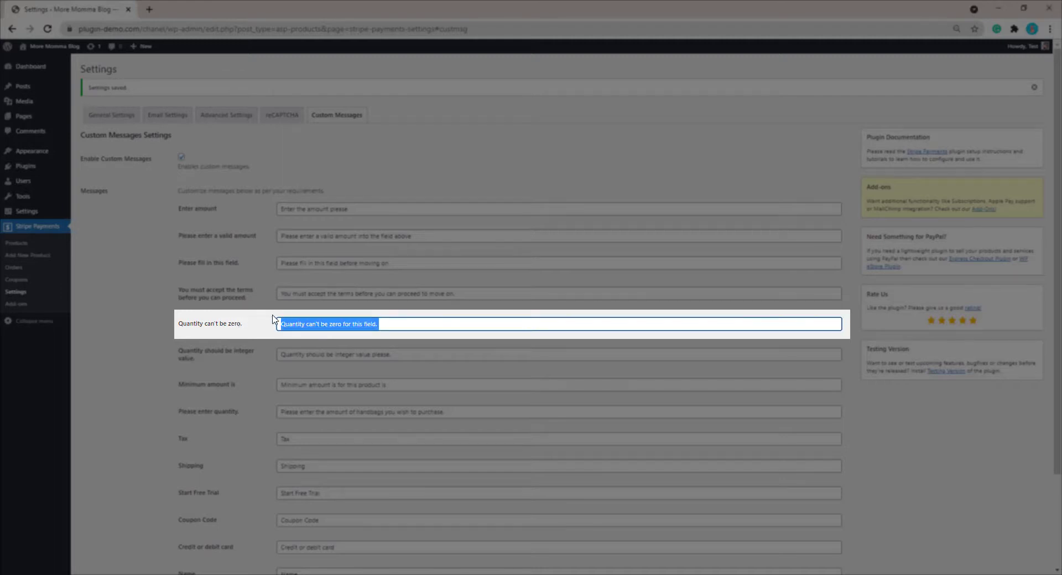
text(Please enter)
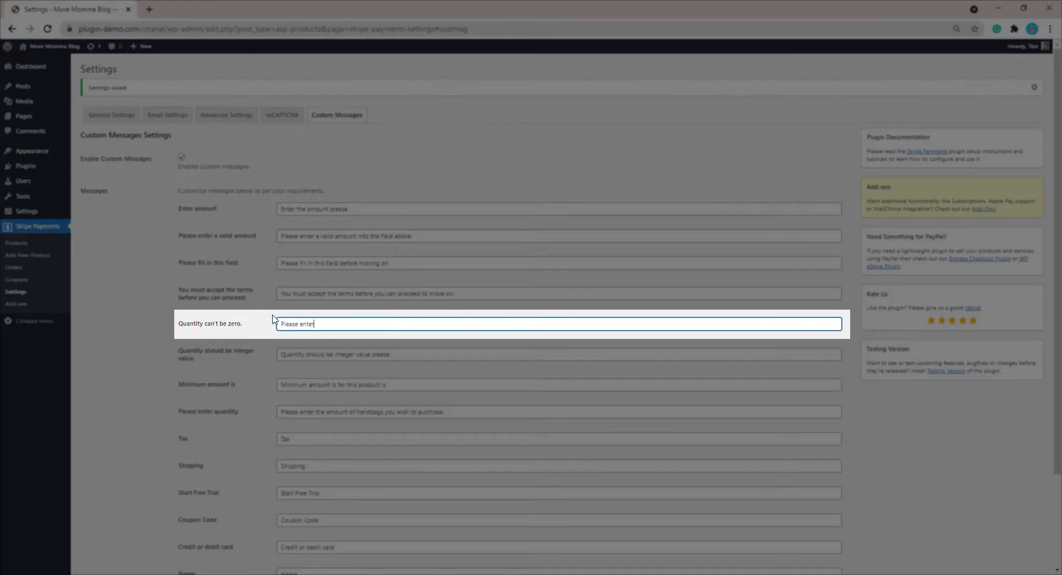
text( the number of handbags you wish to purchase.)
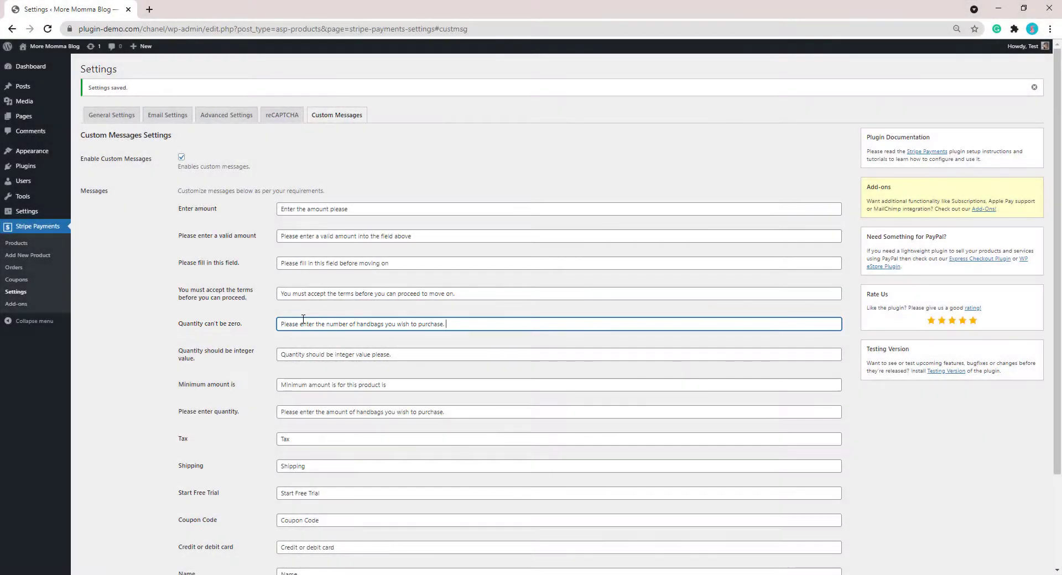
scroll(170, 538, down, 2)
click(102, 537)
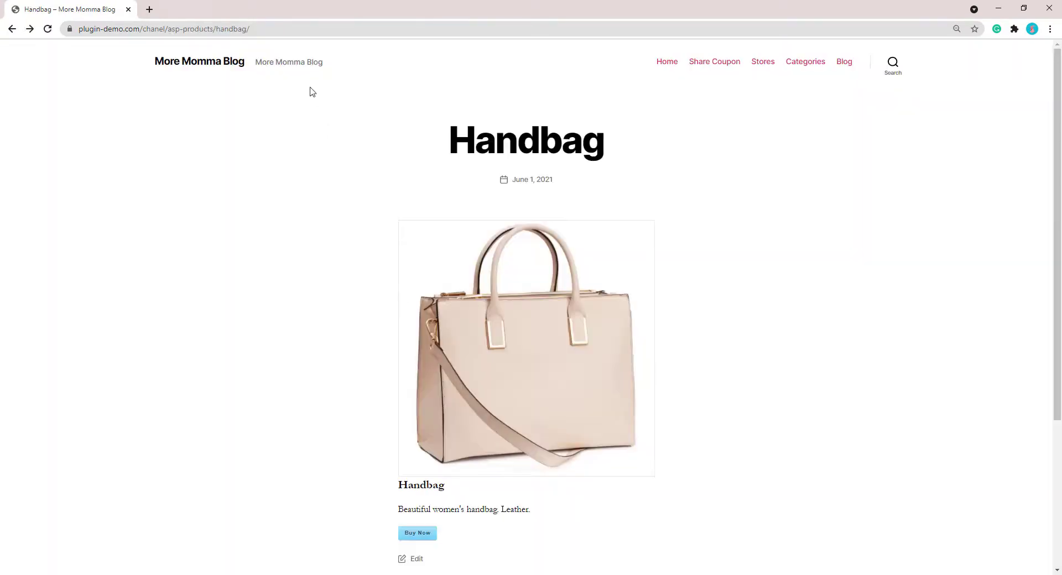
Step: Reload the Handbag page, open the checkout popup and fill the amount with 80.00
click(280, 34)
key(Return)
click(417, 534)
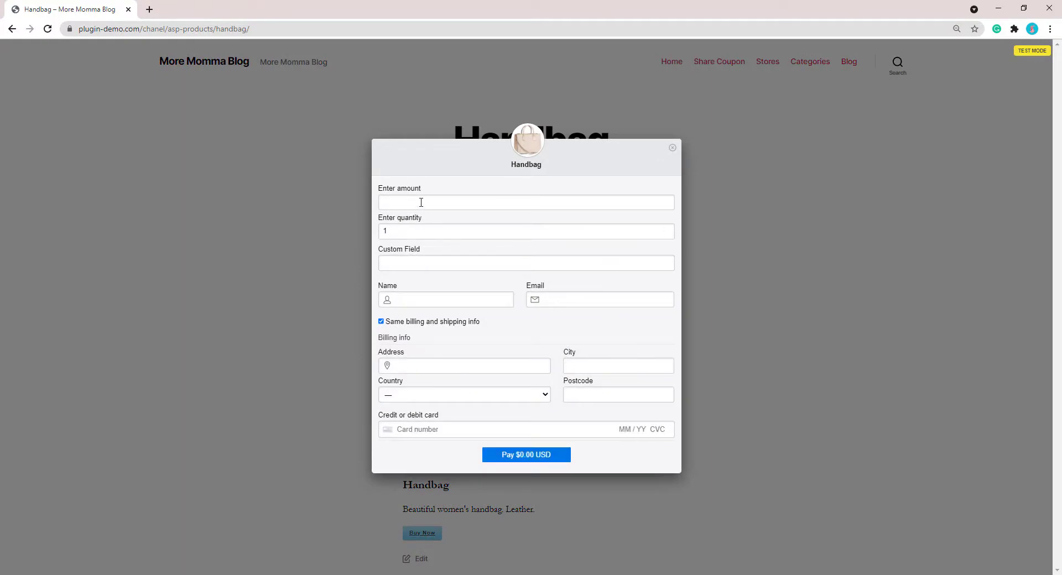
click(421, 202)
click(400, 228)
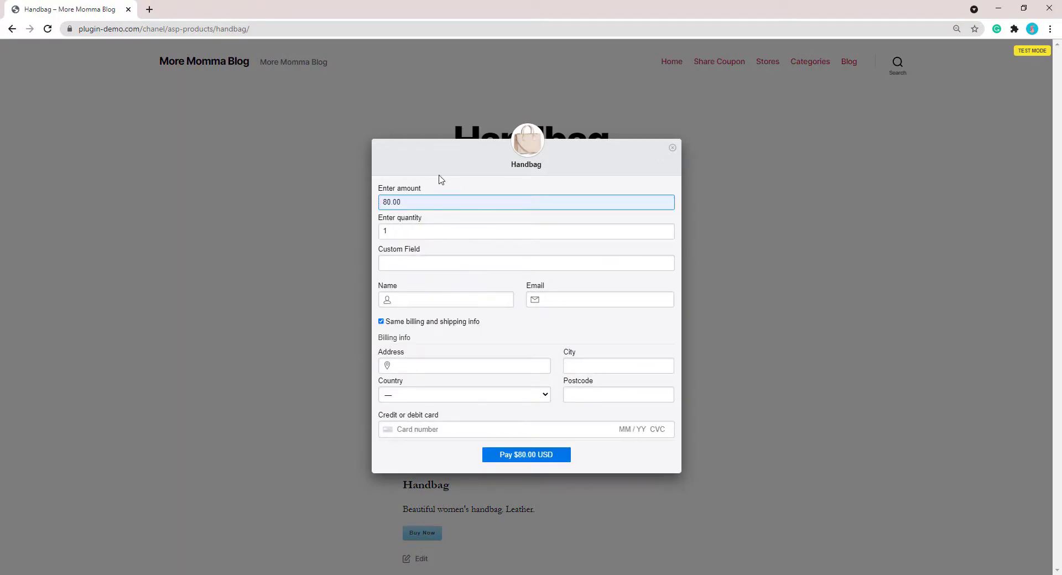
Step: Clear the quantity to zero and trigger validation to see the custom handbags message
click(429, 229)
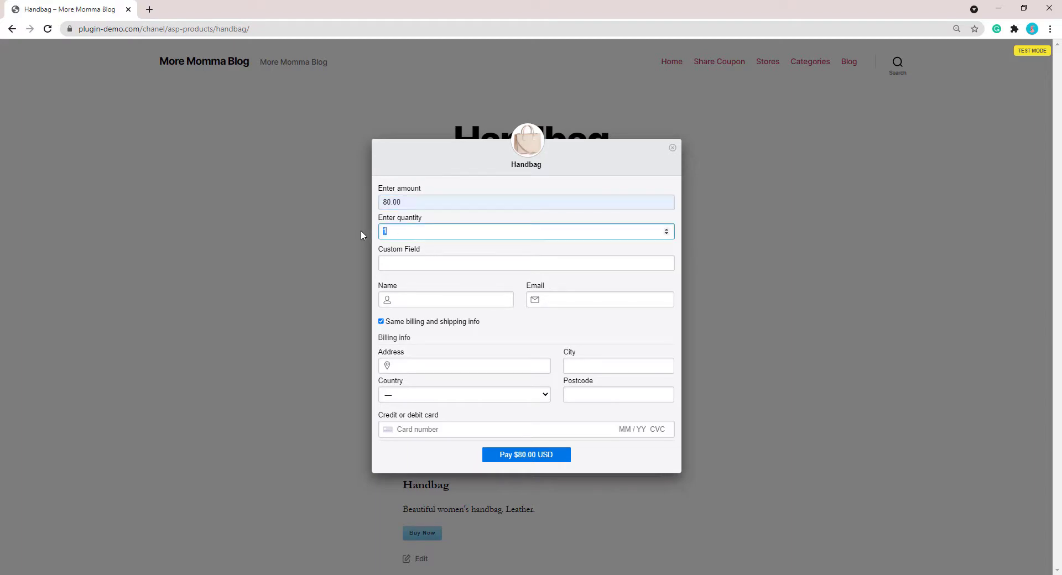
key(BackSpace)
click(382, 250)
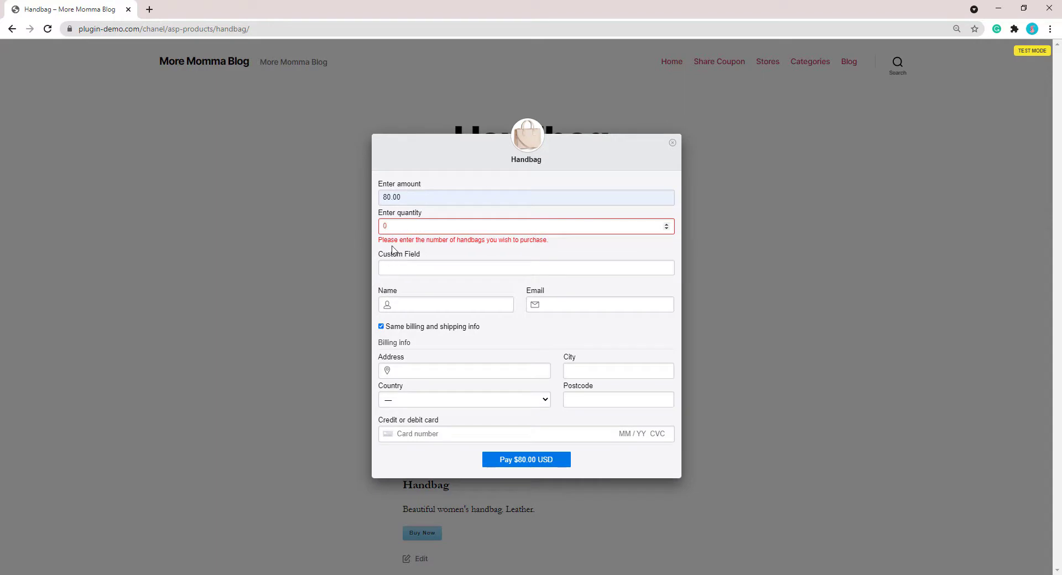
click(541, 224)
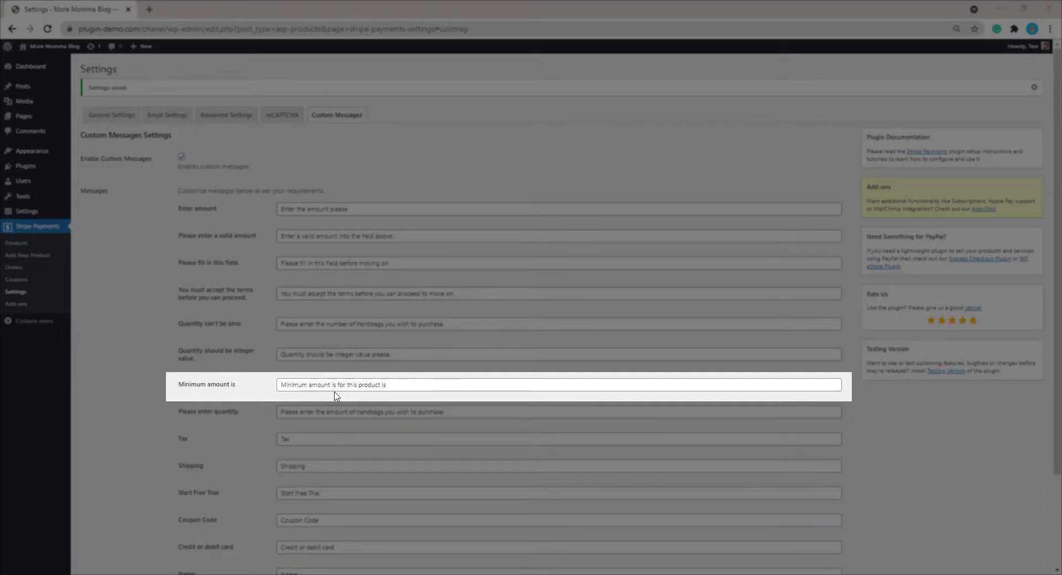
Step: Change the minimum-amount message to 'Minimum amount for this handbag is' and save
drag(332, 390, 382, 390)
text(f)
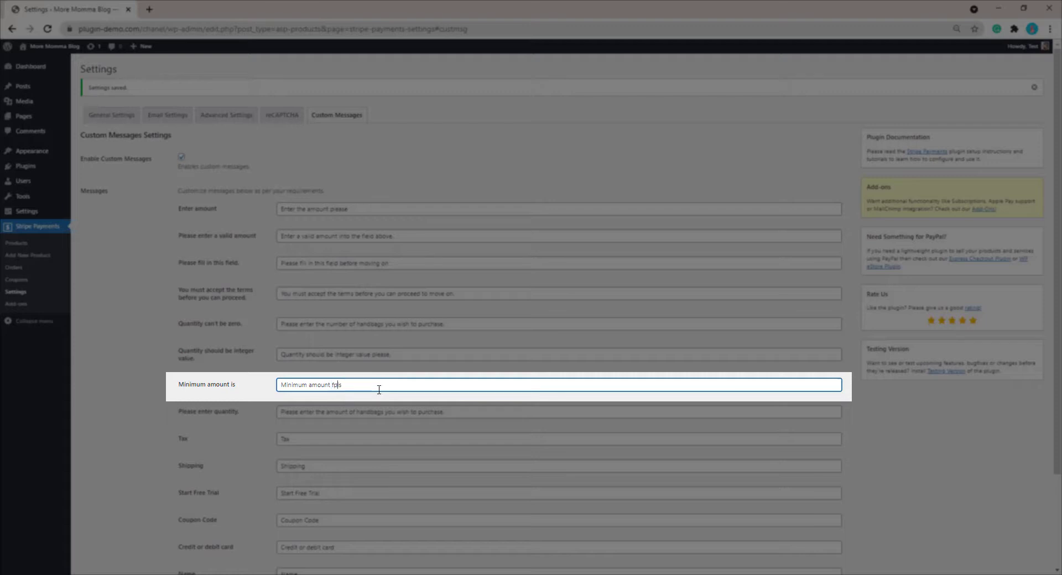
text(or this handbag is)
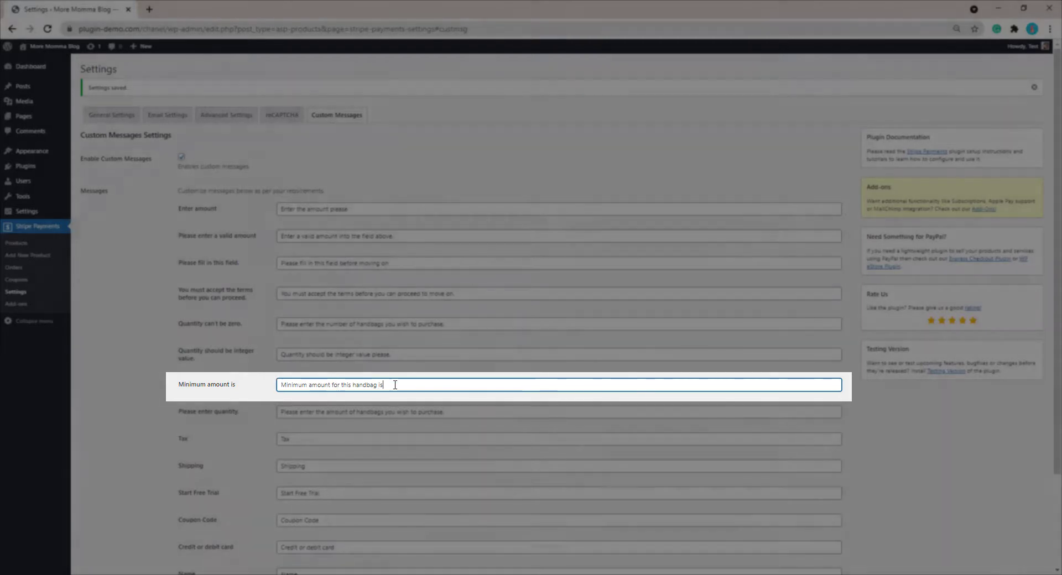
scroll(341, 464, down, 2)
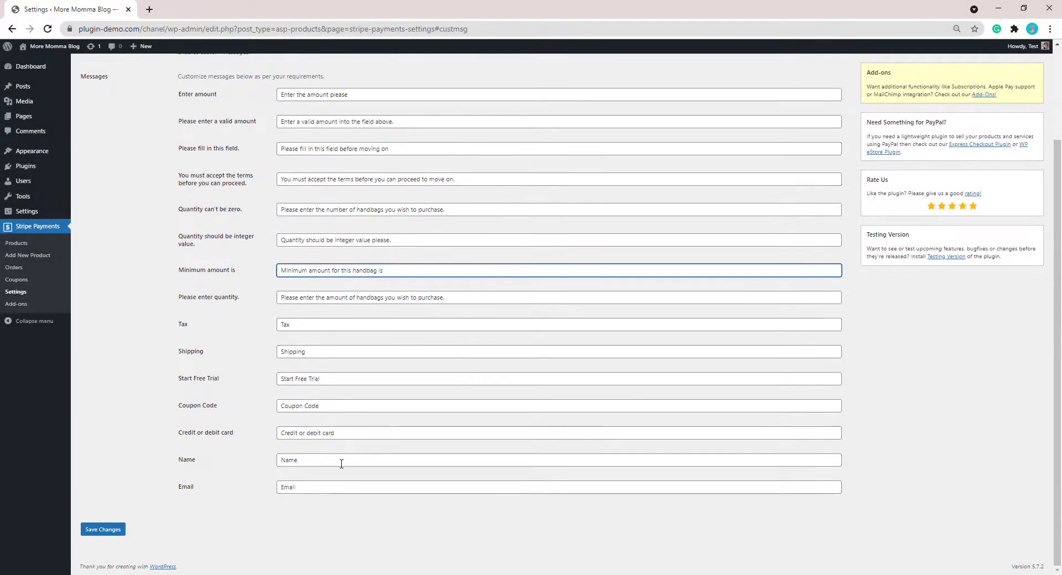
click(115, 529)
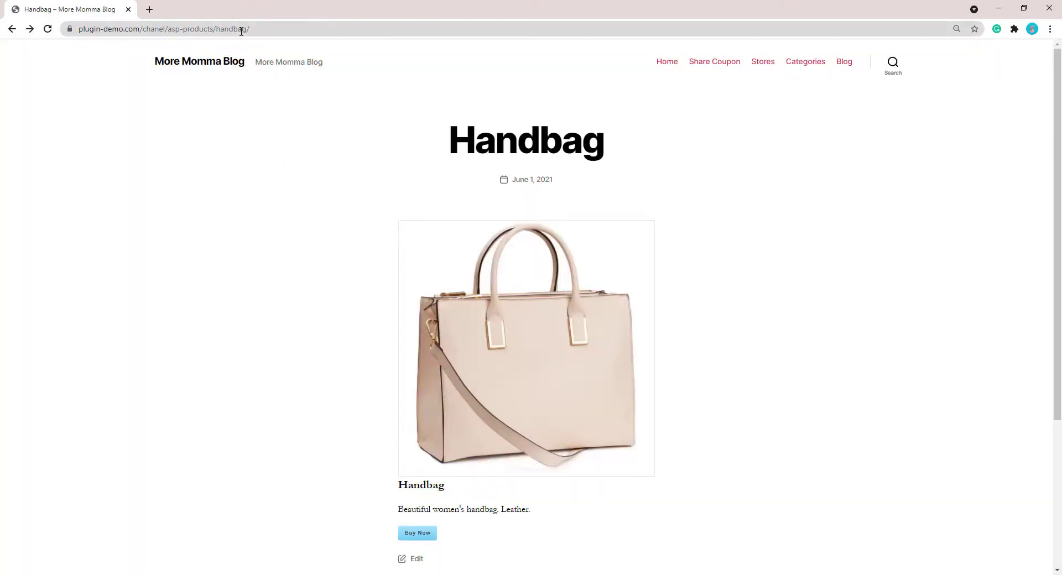
Step: Enter amount 1 in the reloaded Handbag checkout and confirm 'Minimum amount for this handbag is $10.00' appears
click(241, 31)
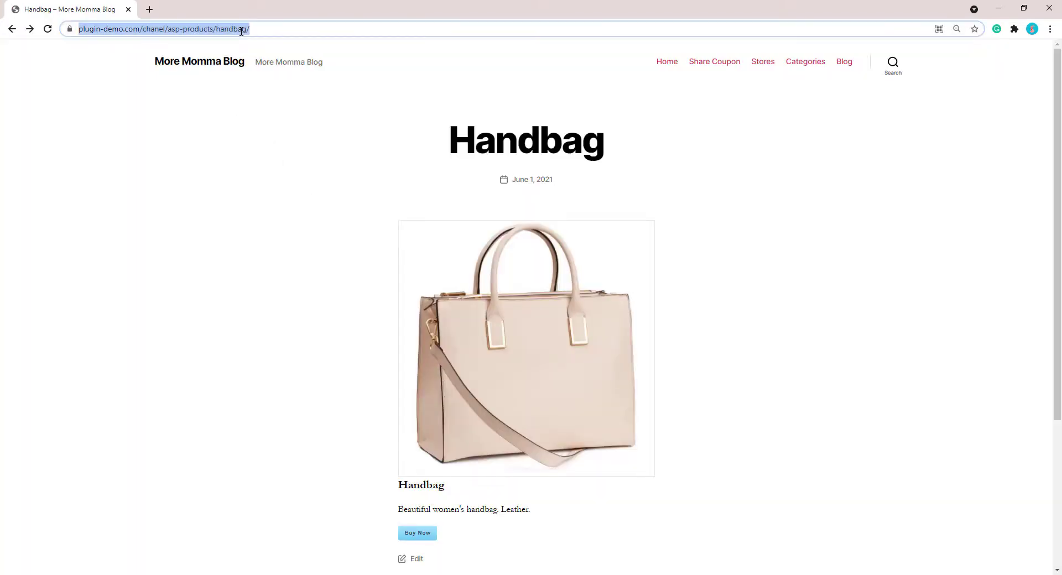
key(Return)
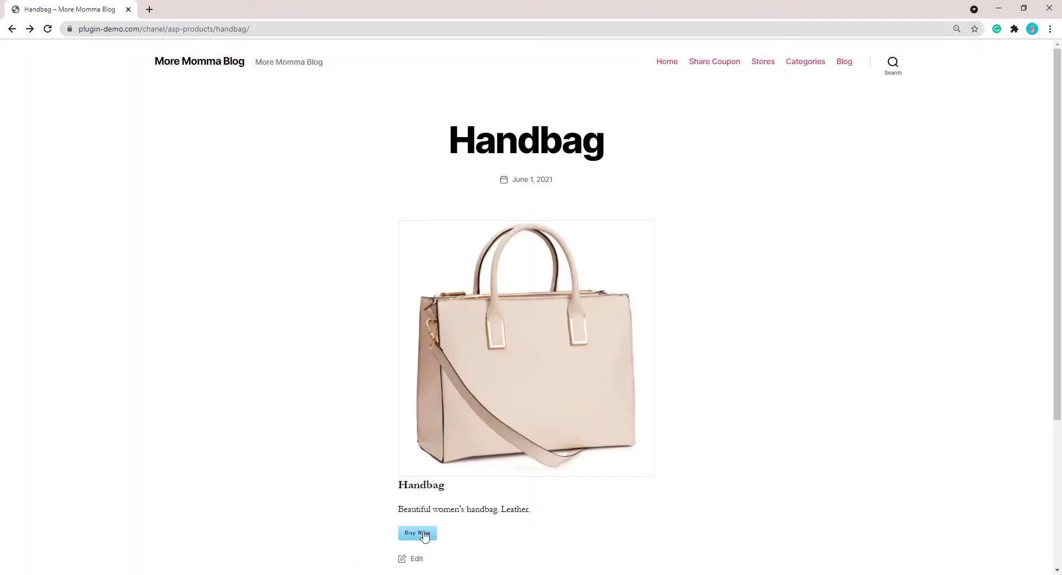
click(425, 534)
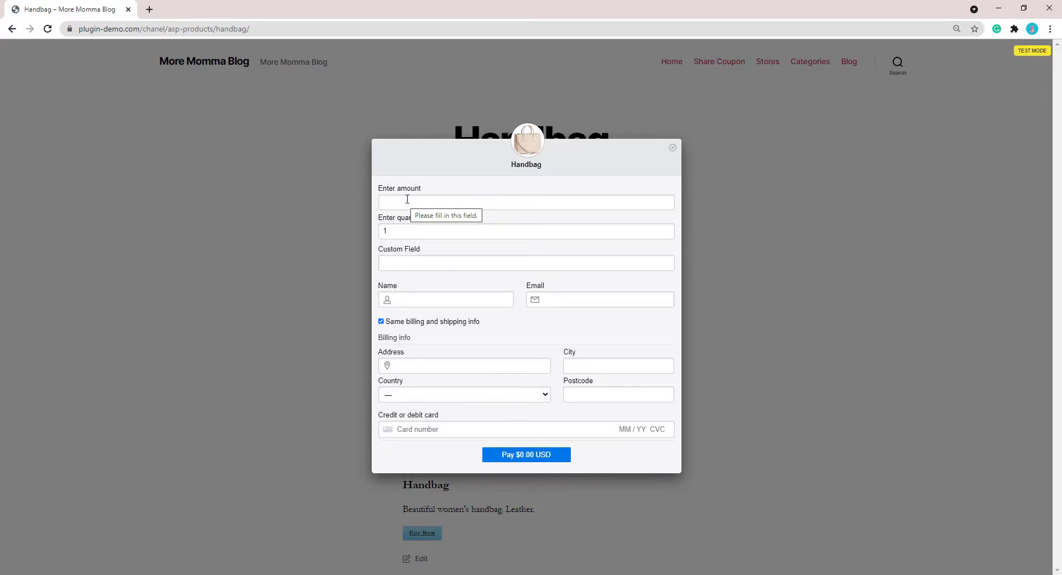
click(407, 199)
text(1)
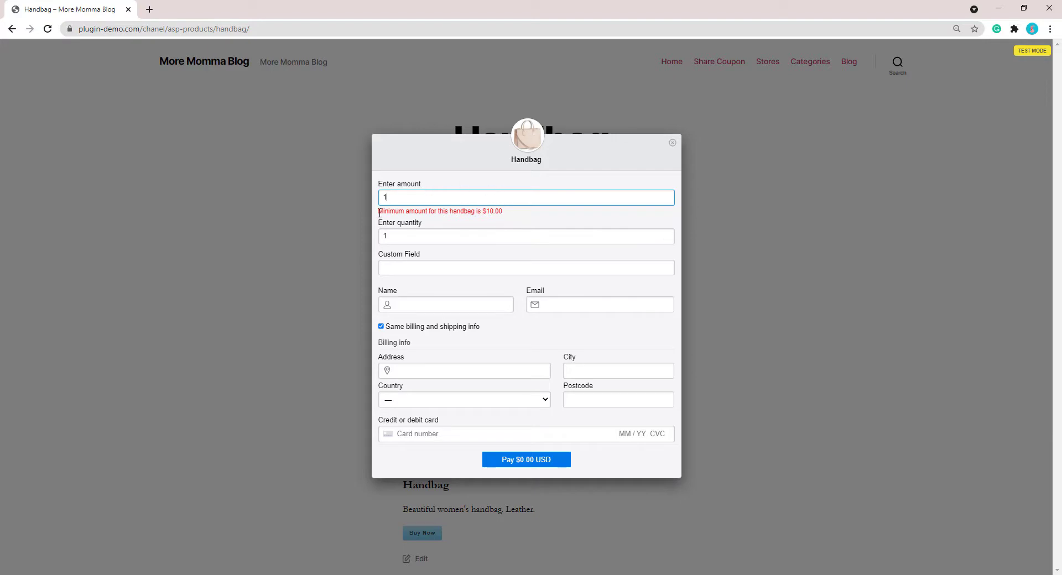
drag(380, 213, 509, 216)
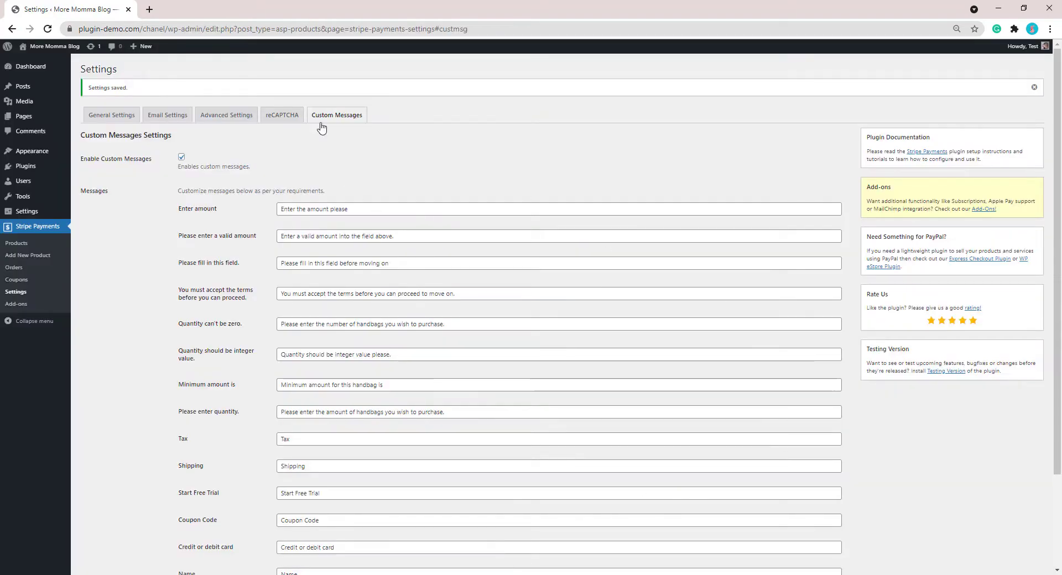
scroll(493, 255, down, 3)
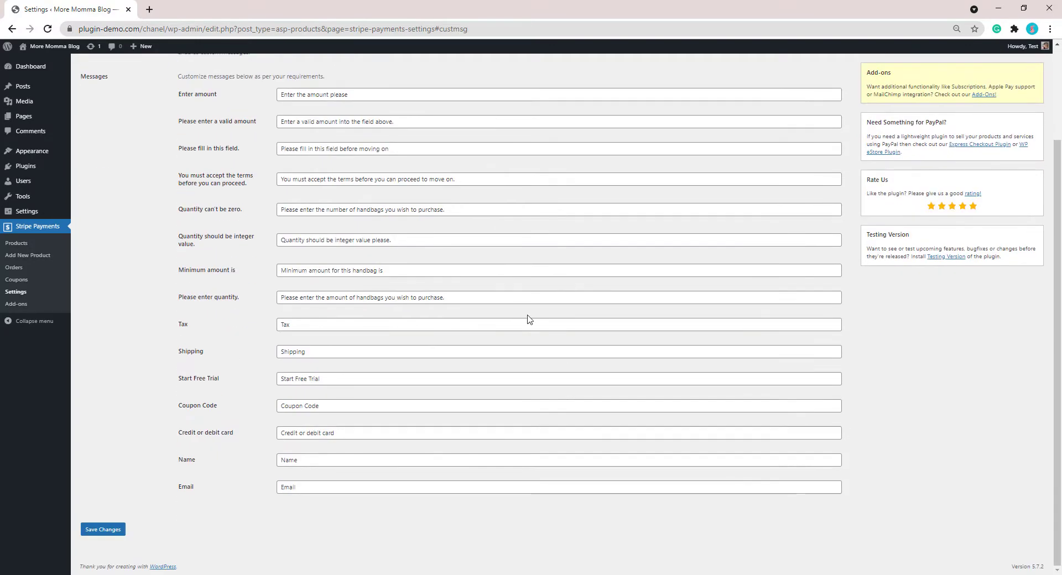